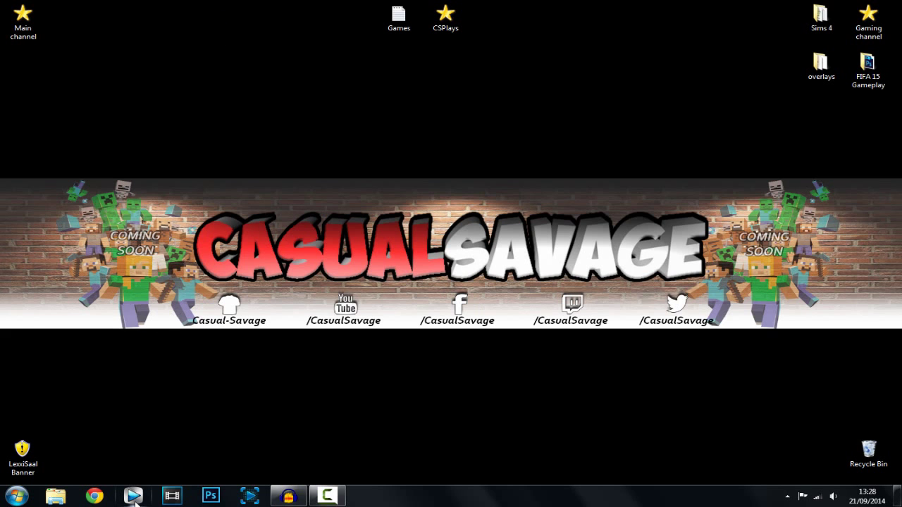
Launch Vegas Pro and select the FIFA gameplay clip on the timeline
click(134, 496)
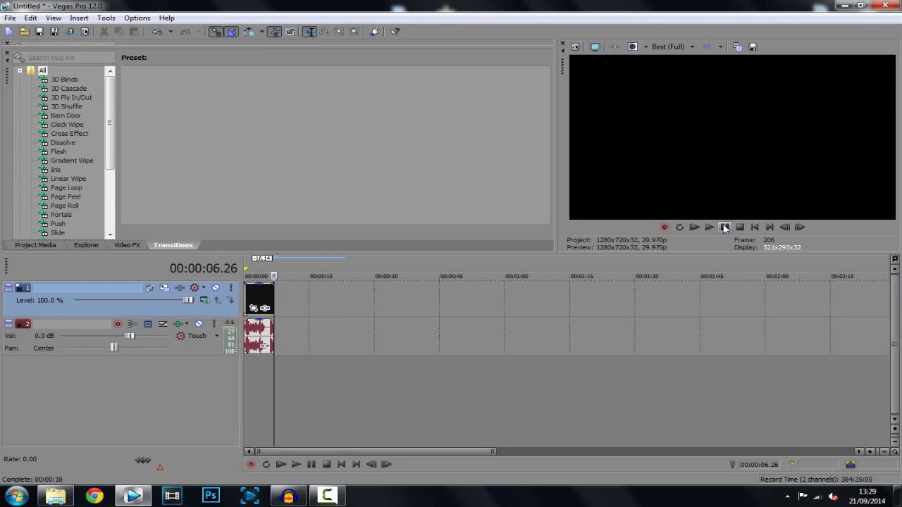
click(272, 291)
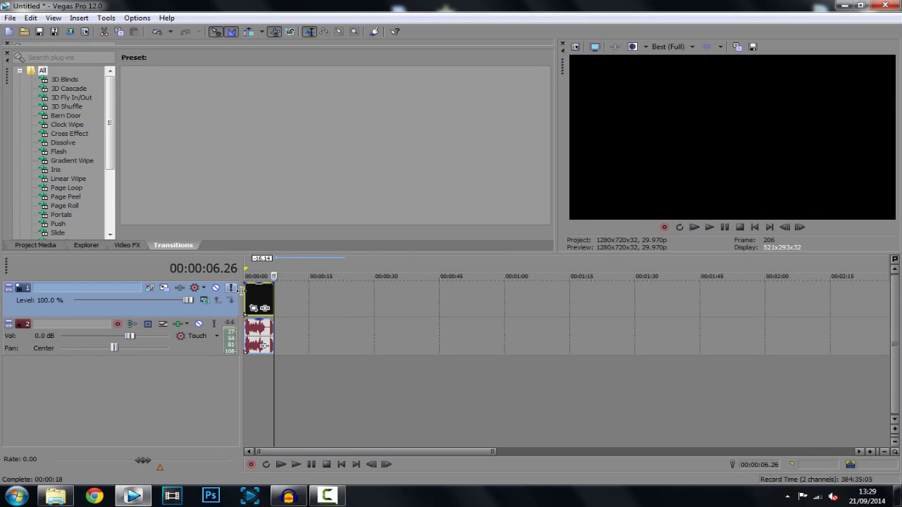
click(248, 293)
click(253, 293)
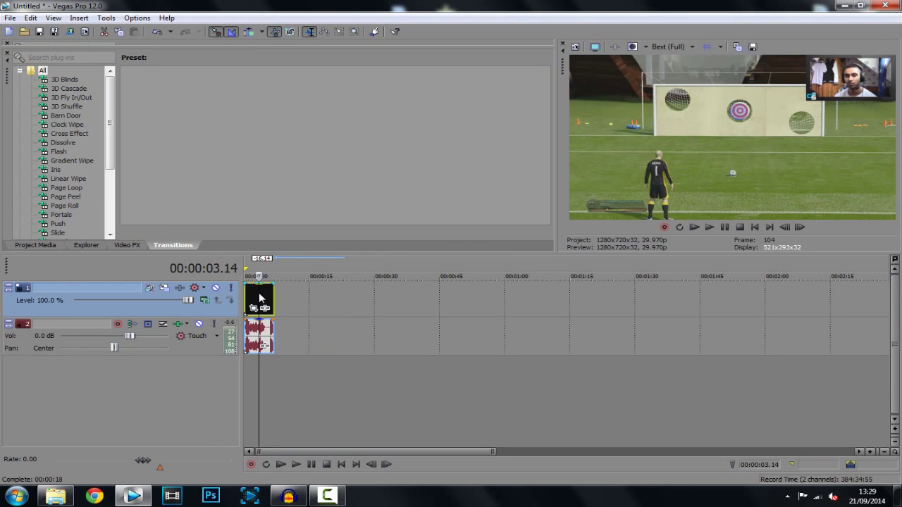
Zoom the timeline in, put the cursor at 00:00:06.05, and bring up the clip's Pan/Crop window
scroll(258, 293, up, 3)
scroll(282, 289, up, 2)
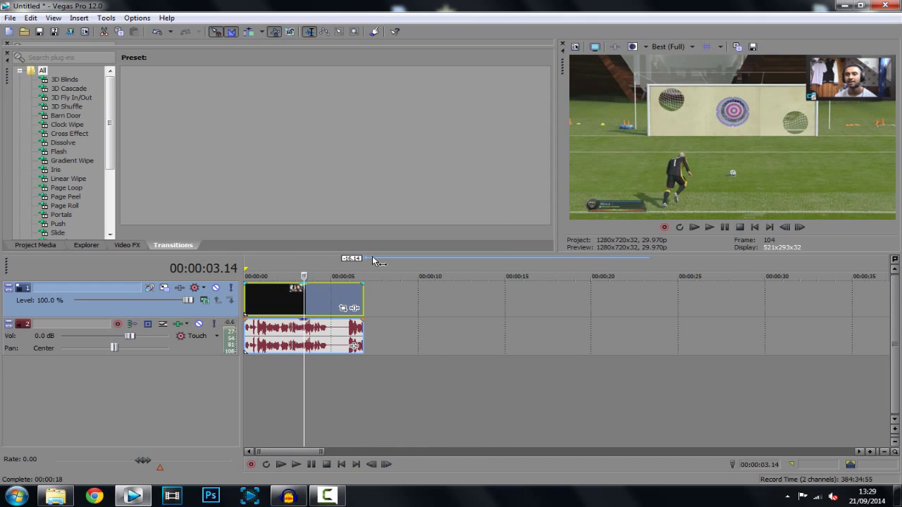
click(352, 303)
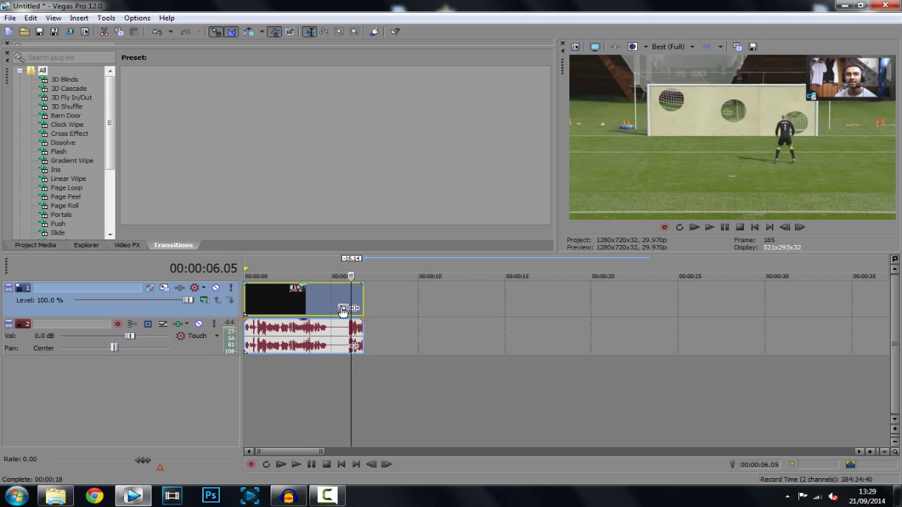
click(343, 309)
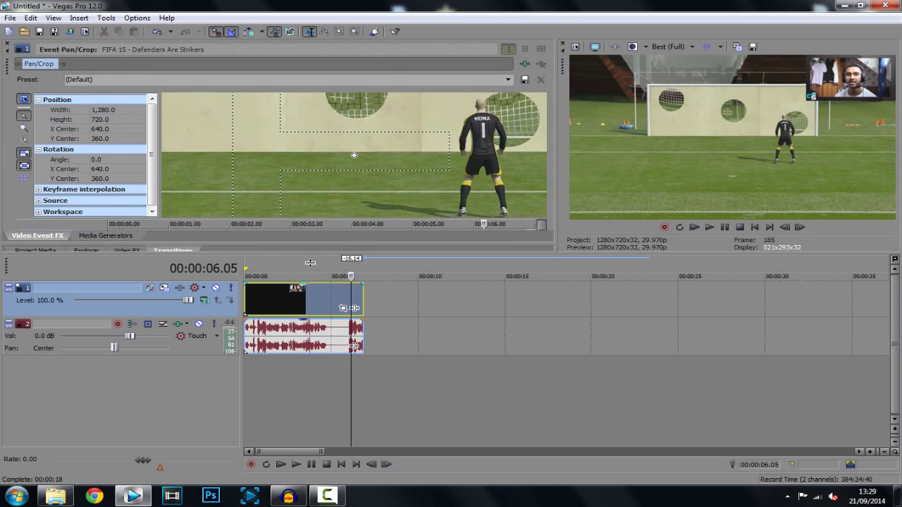
Float the Event Pan/Crop window so the whole frame and keyframe timeline show
mouse_move(7, 66)
mouse_down()
mouse_move(80, 159)
mouse_move(14, 64)
mouse_up()
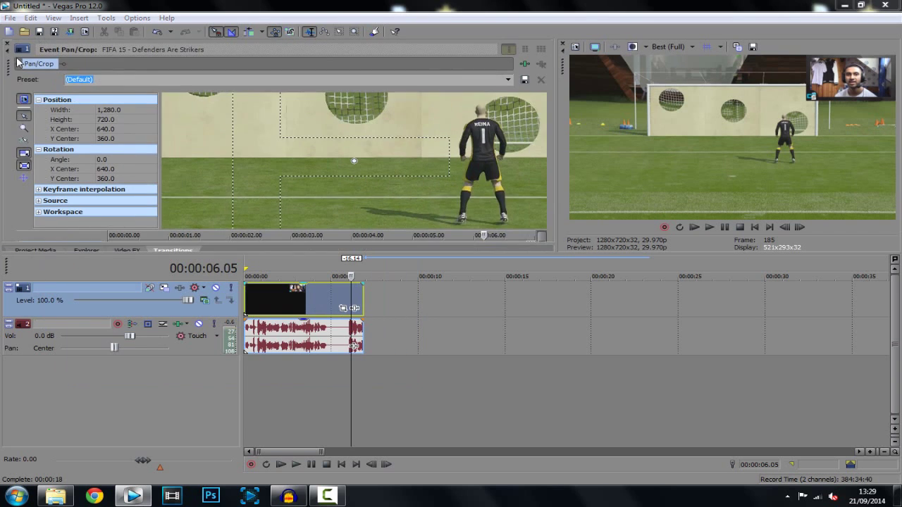
click(343, 310)
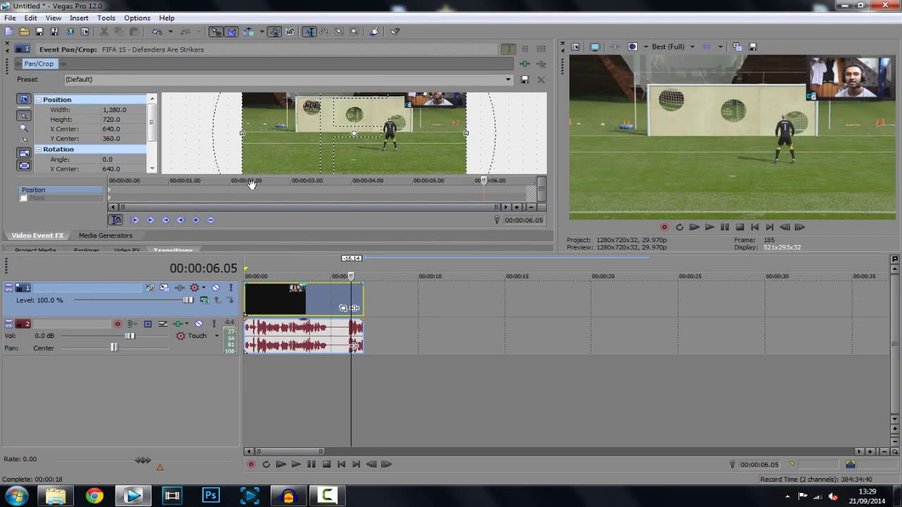
scroll(268, 152, down, 1)
scroll(268, 152, down, 1)
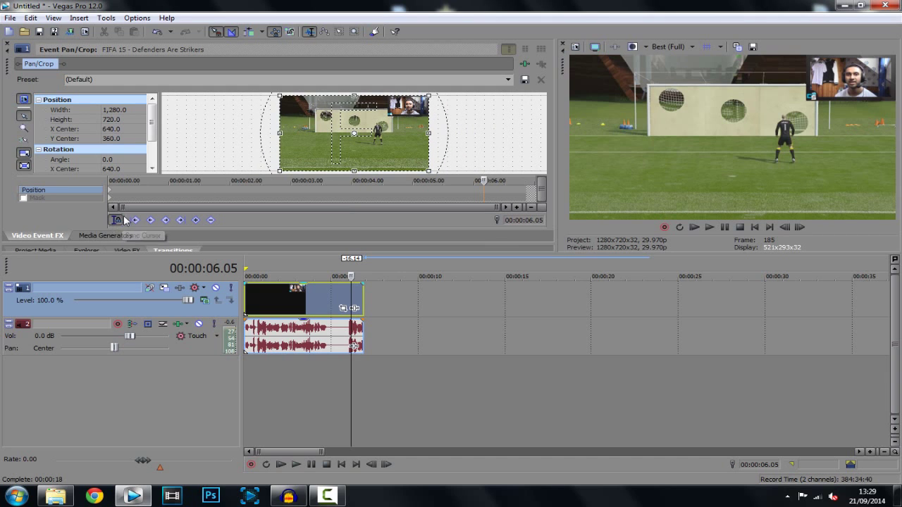
At 00:00:04.19, shrink the crop frame slightly to 1,237 × 695.8 as a zoom keyframe
click(362, 187)
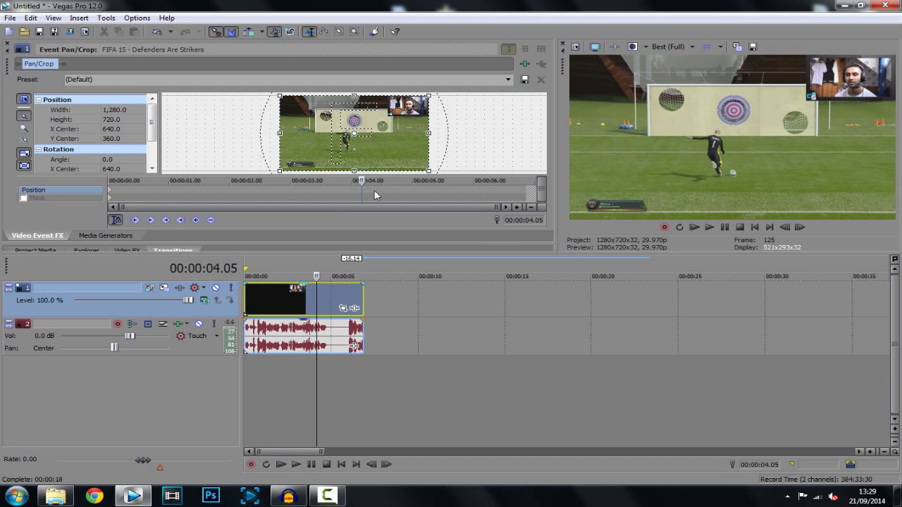
click(346, 300)
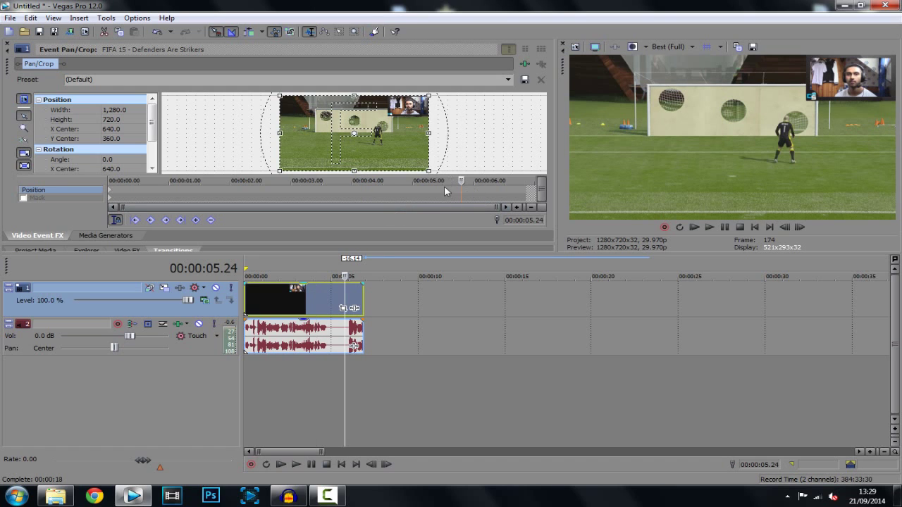
click(325, 271)
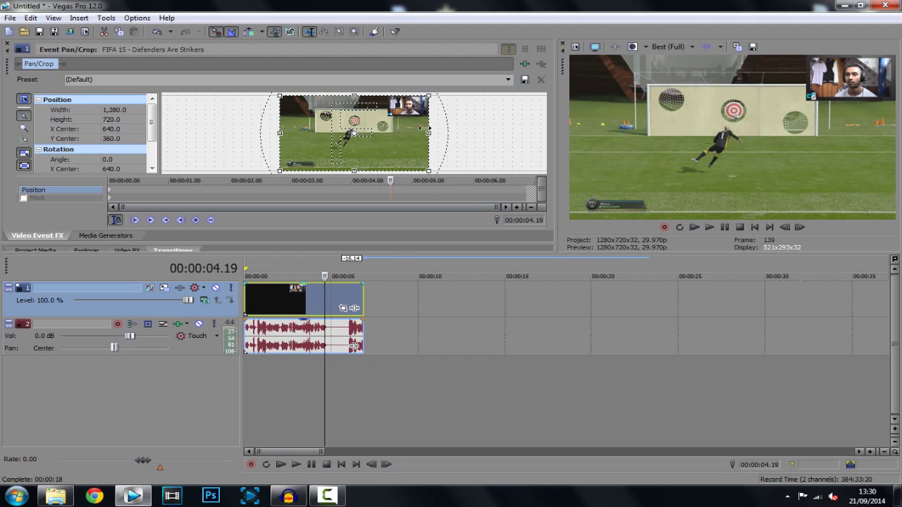
drag(427, 134, 425, 133)
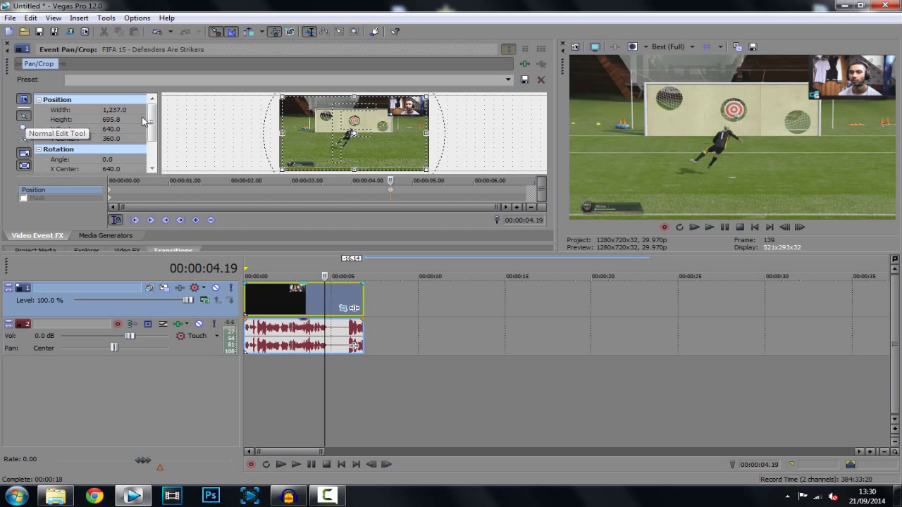
Shrink and move the crop frame onto the bullseye target at about 138 × 78, then preview
drag(427, 133, 374, 134)
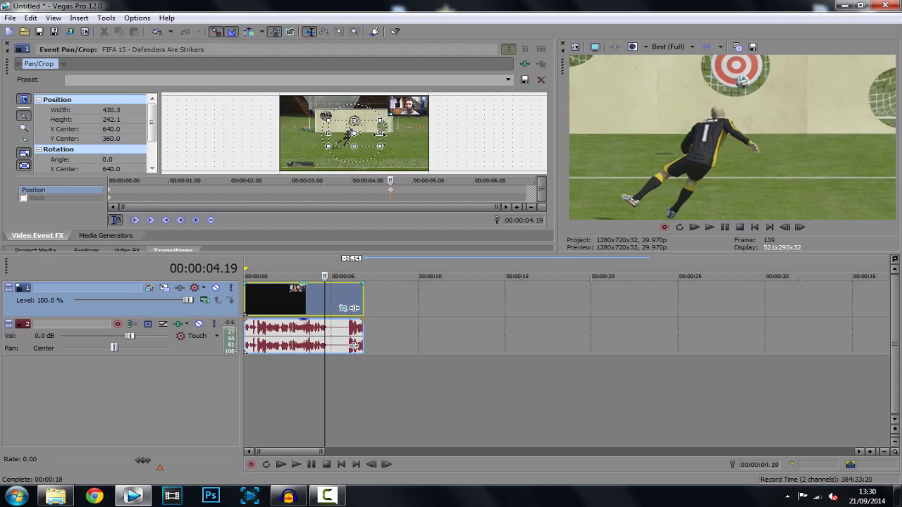
drag(374, 134, 372, 139)
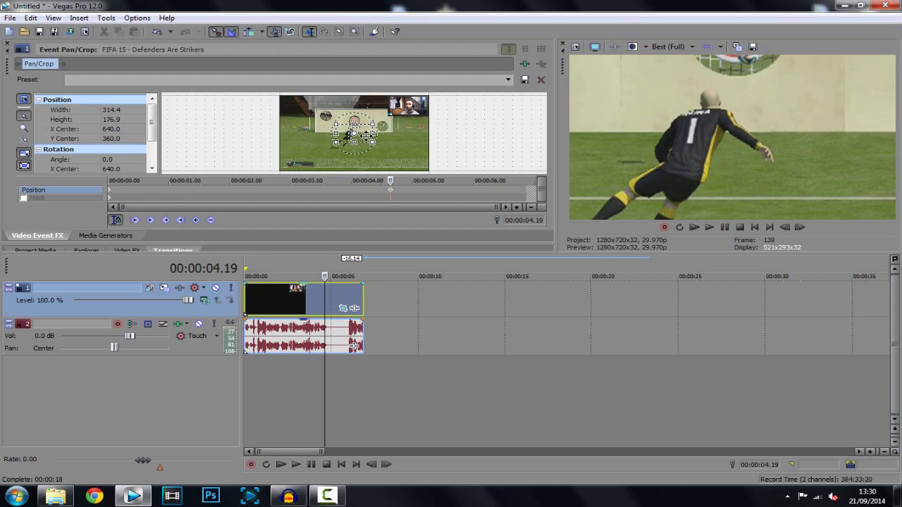
drag(366, 136, 367, 126)
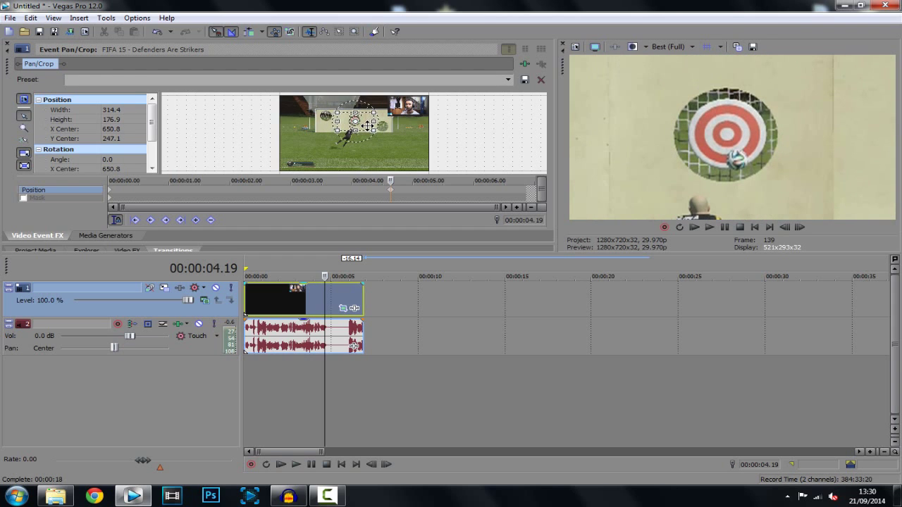
scroll(367, 126, up, 1)
scroll(367, 126, up, 1)
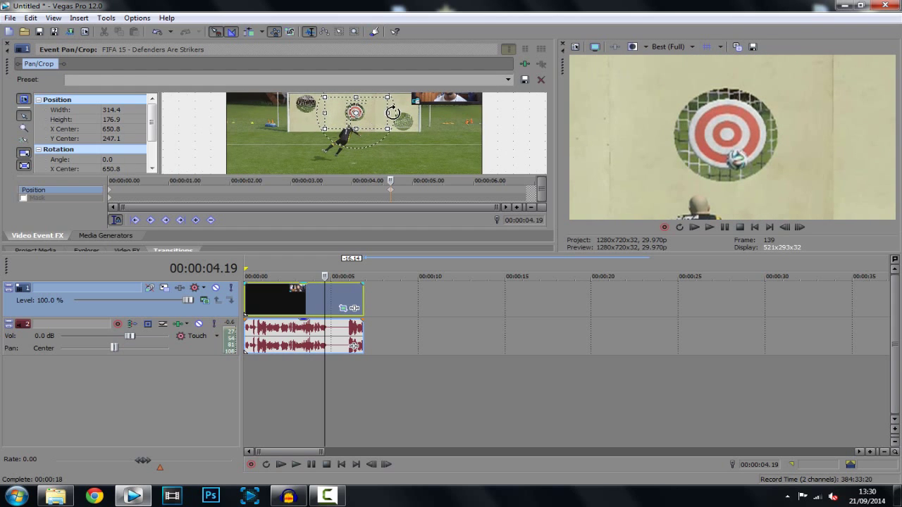
drag(388, 113, 373, 121)
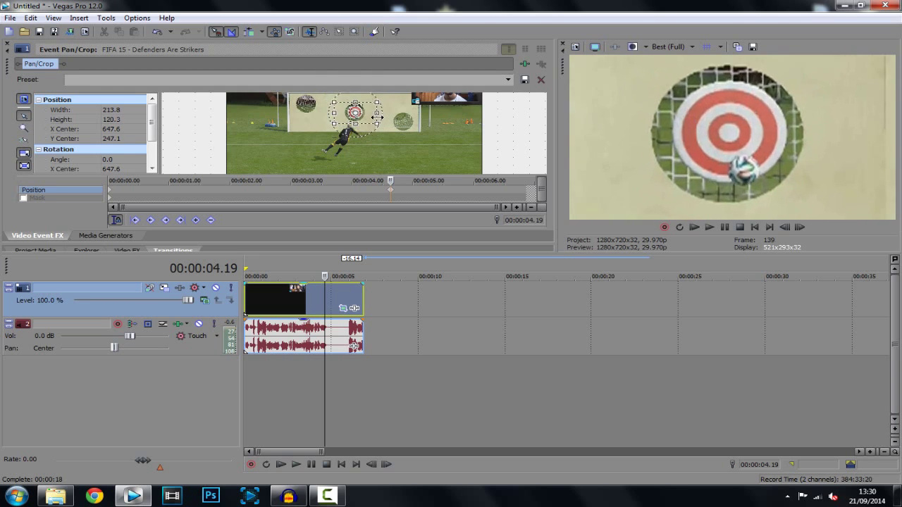
drag(373, 122, 375, 141)
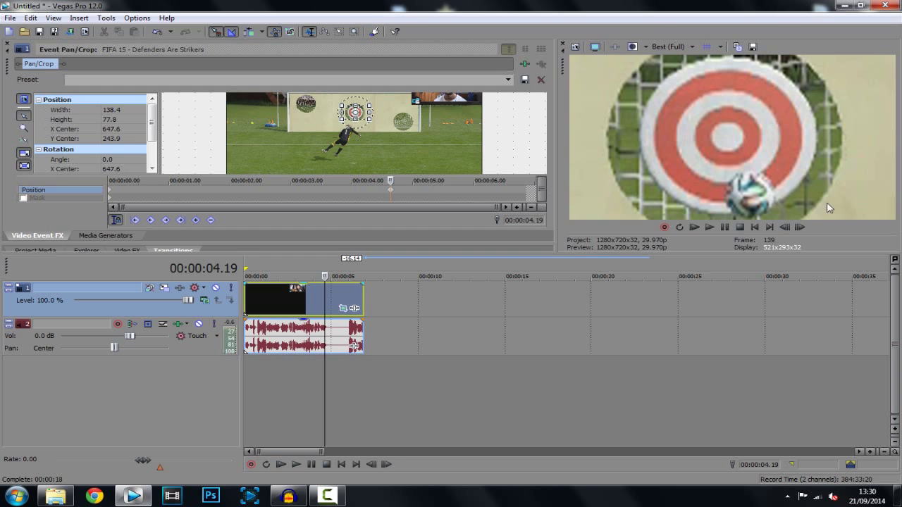
click(709, 227)
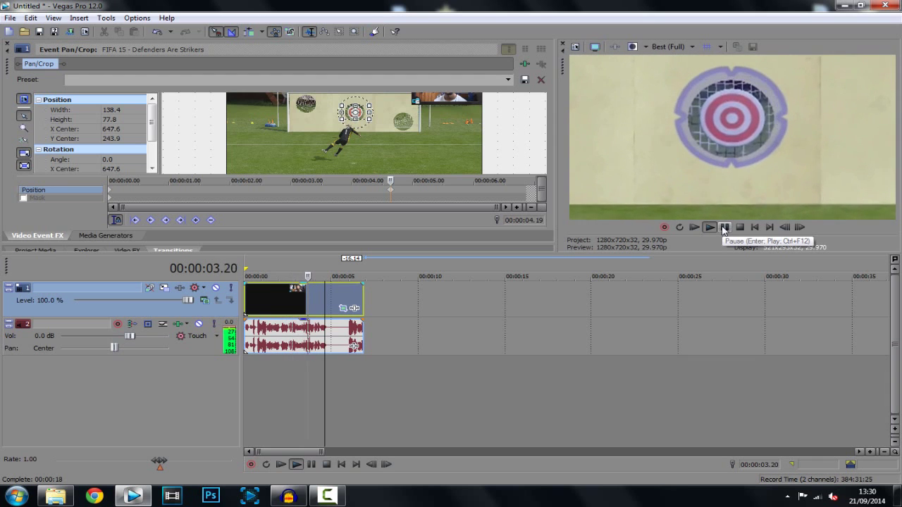
Trim the clip's end so it finishes on the tight target zoom, then replay it
click(724, 227)
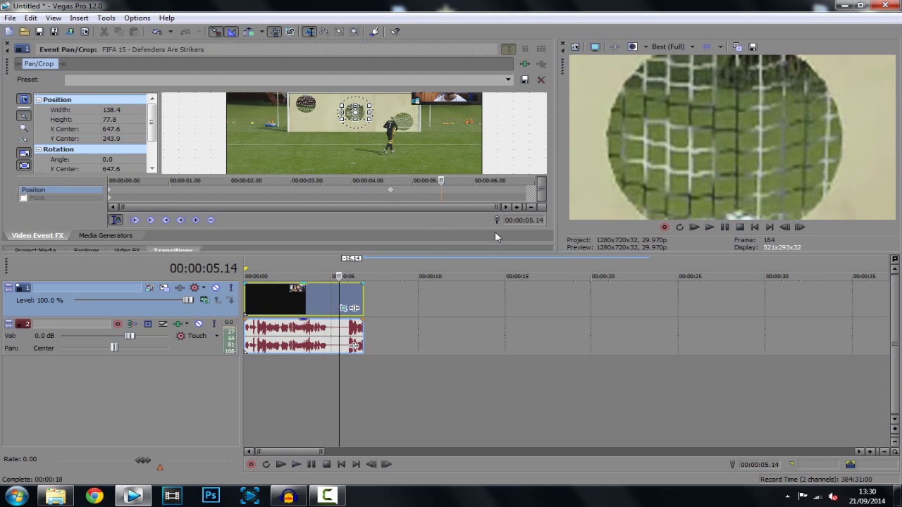
click(391, 190)
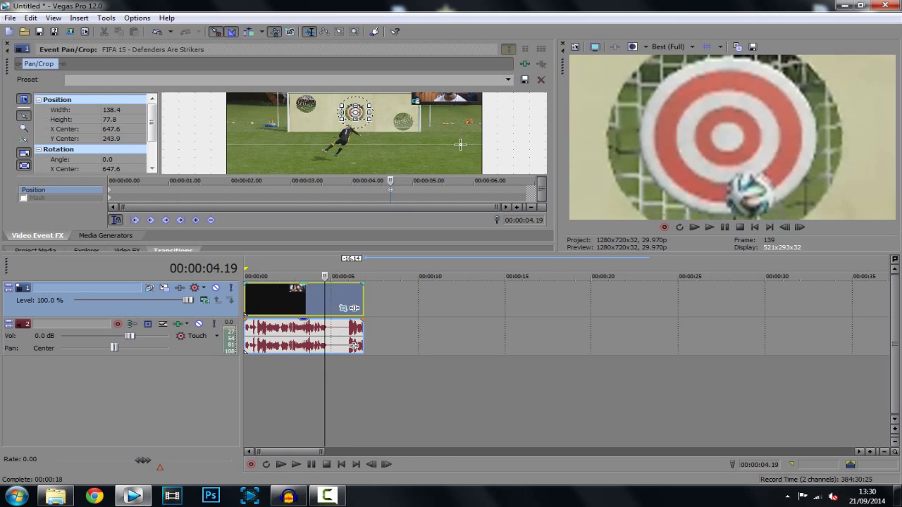
click(363, 290)
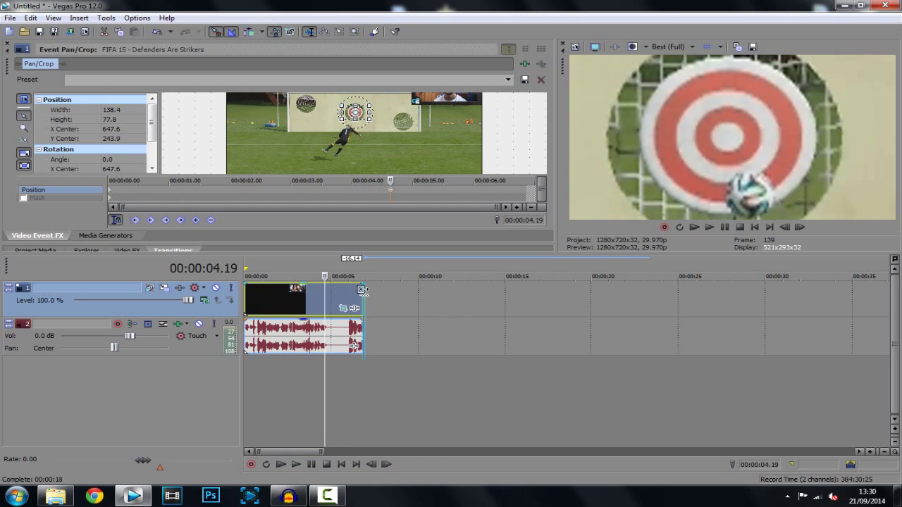
drag(363, 290, 311, 289)
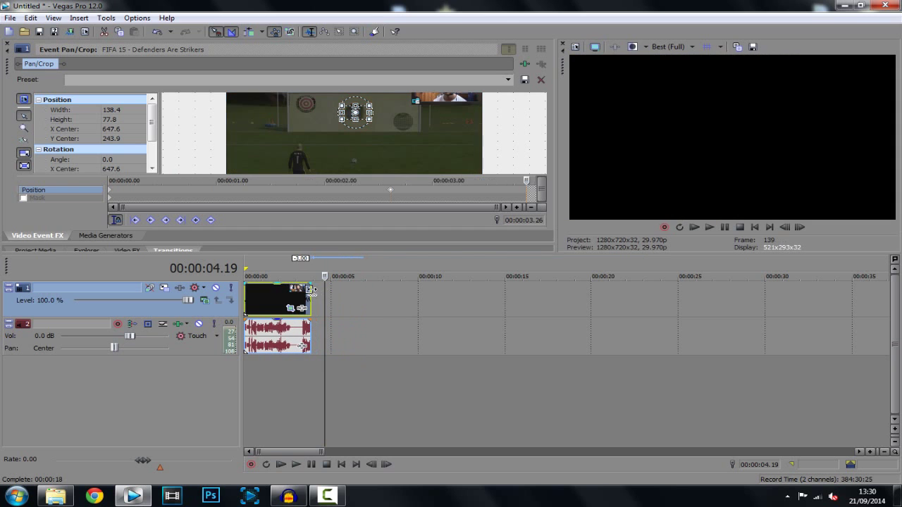
click(694, 227)
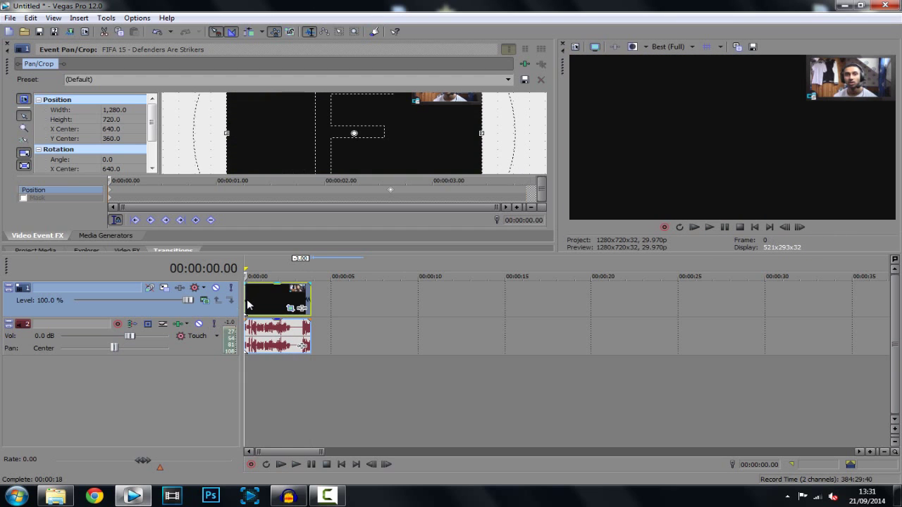
Undo the trim and move the zoom keyframe earlier to 00:00:02.19, checking it in playback
key(ctrl+z)
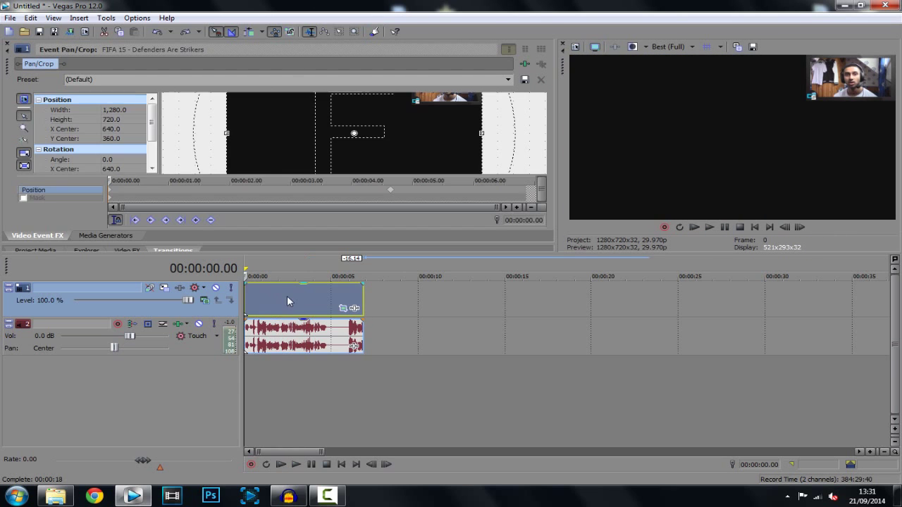
click(288, 295)
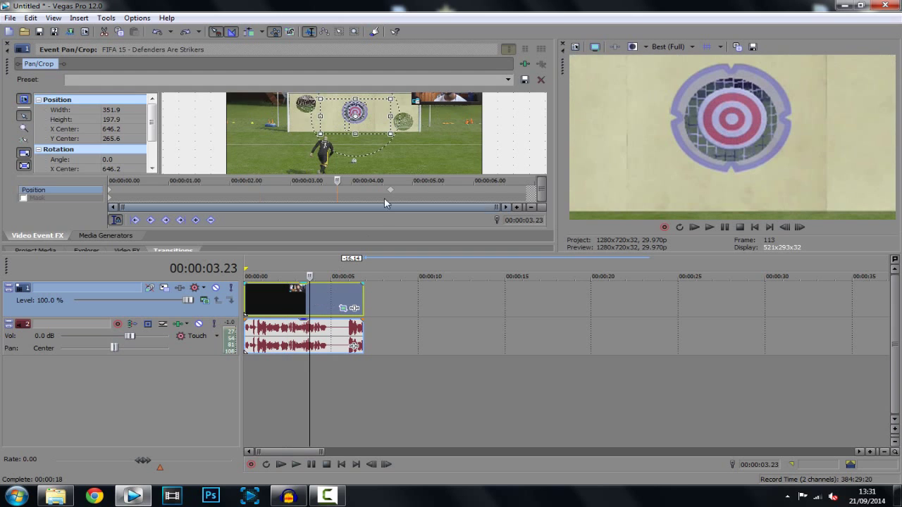
drag(390, 191, 268, 198)
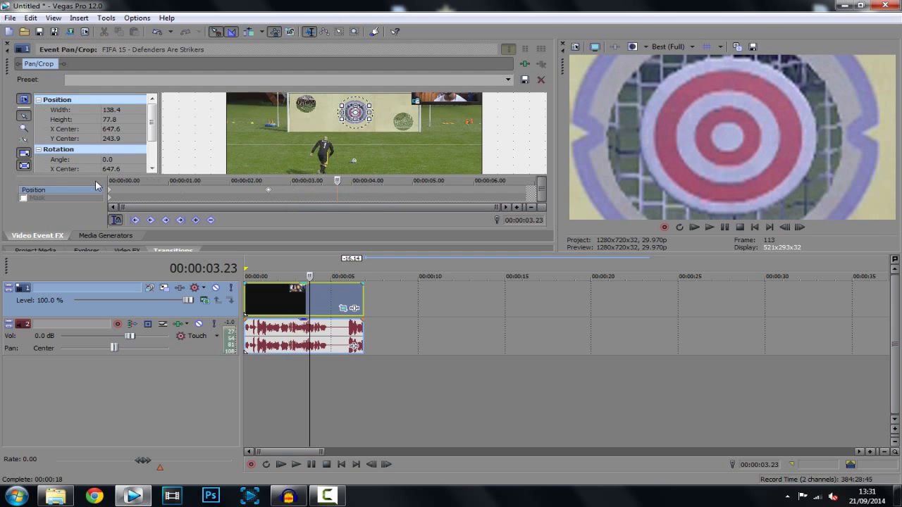
click(267, 194)
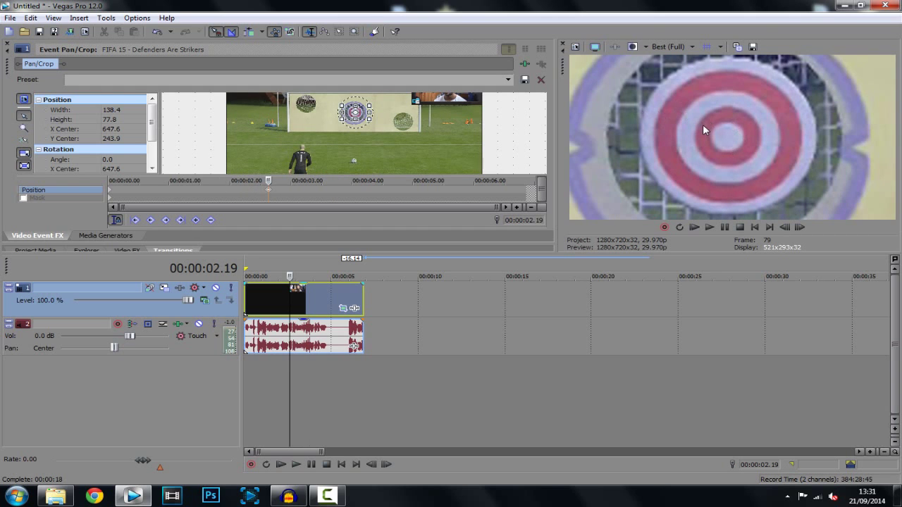
click(694, 227)
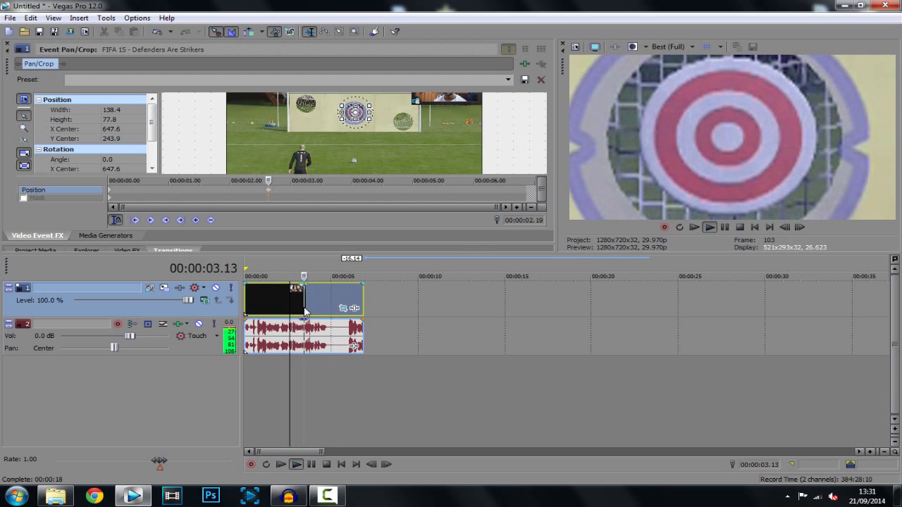
click(740, 228)
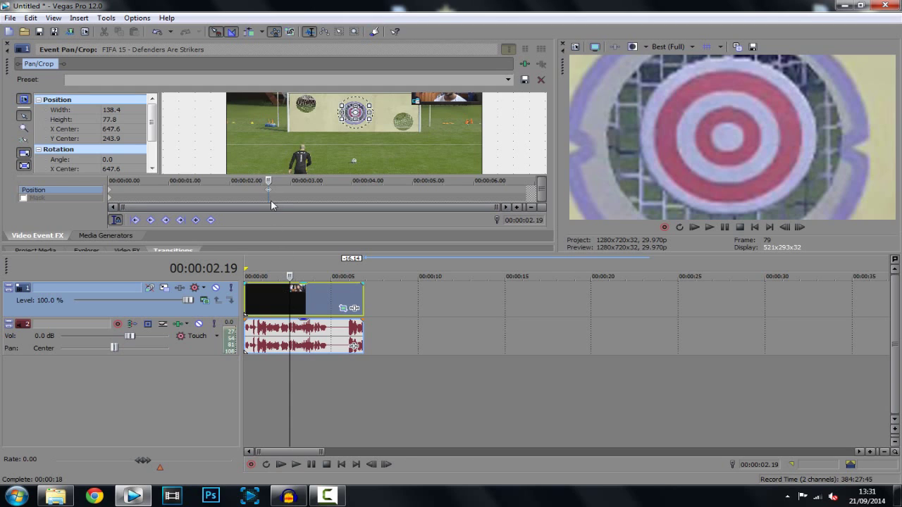
Split the clip at the 00:00:02.19 zoom peak
click(292, 294)
click(290, 297)
key(s)
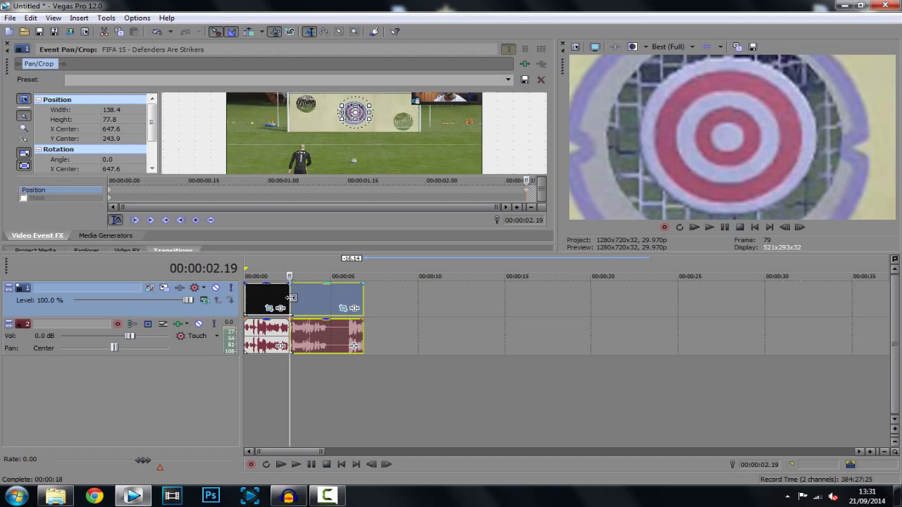
Restore the second part's framing to the full 1,280 × 720 frame and play it back
click(342, 309)
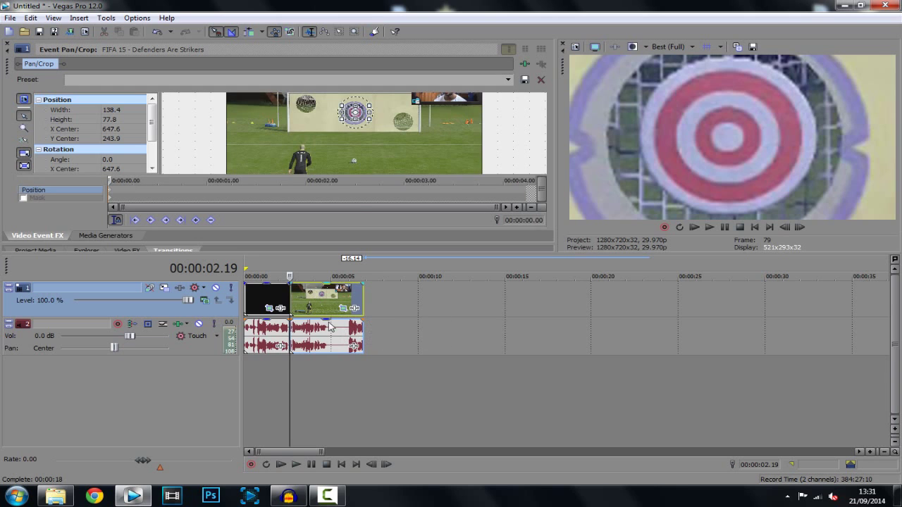
right_click(365, 122)
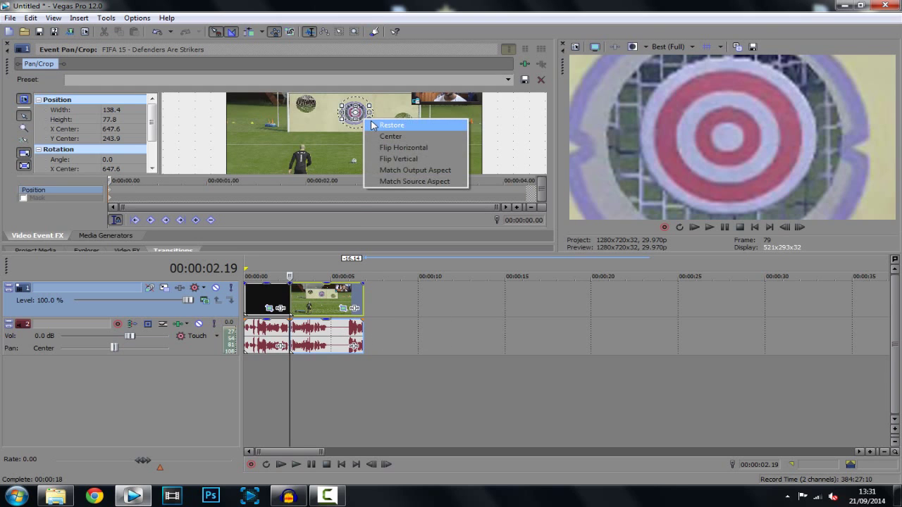
click(377, 124)
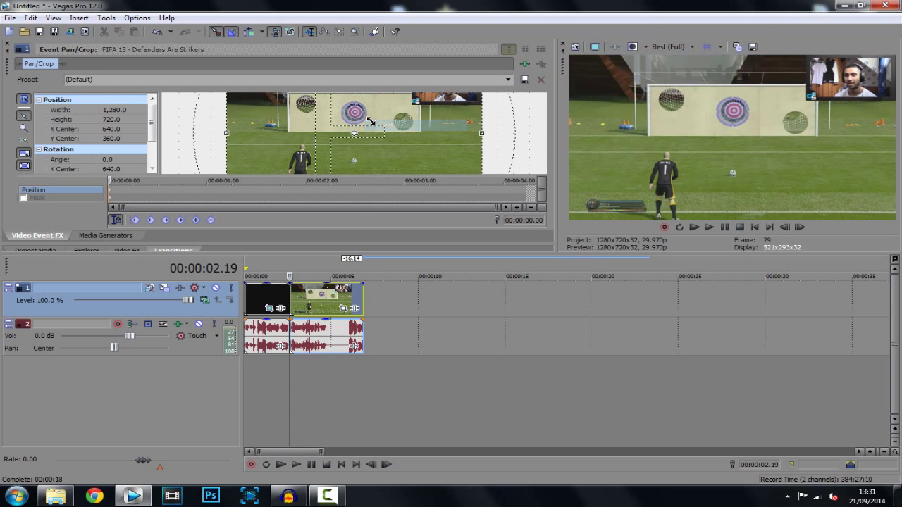
click(754, 227)
click(708, 227)
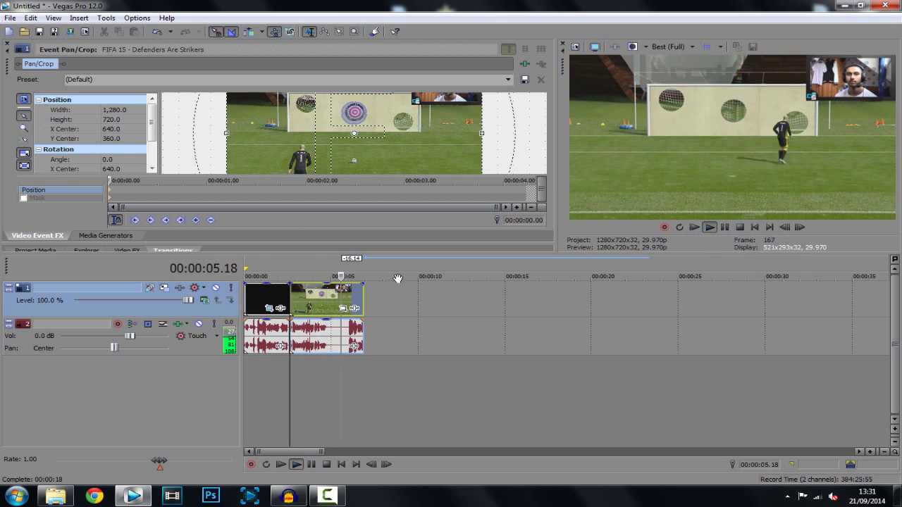
Stop the preview, rewind to the clip start, and minimize Vegas Pro to the desktop
click(726, 227)
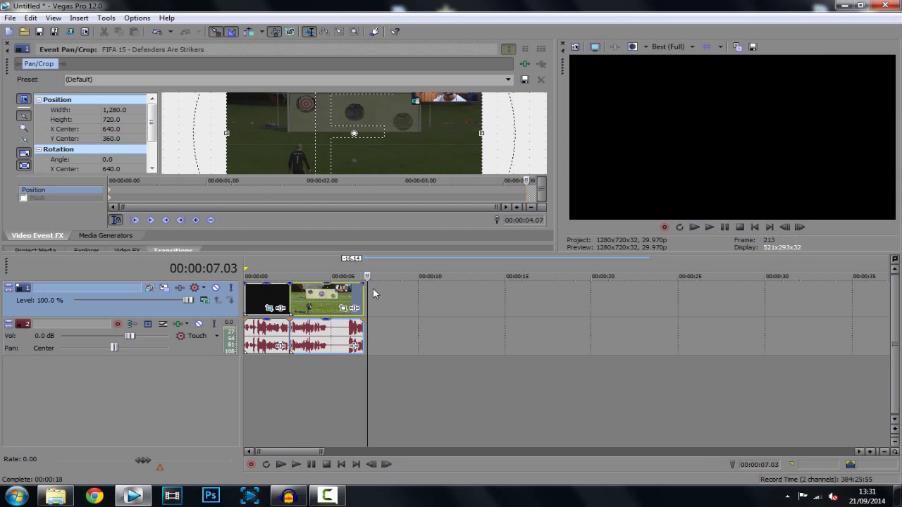
click(248, 270)
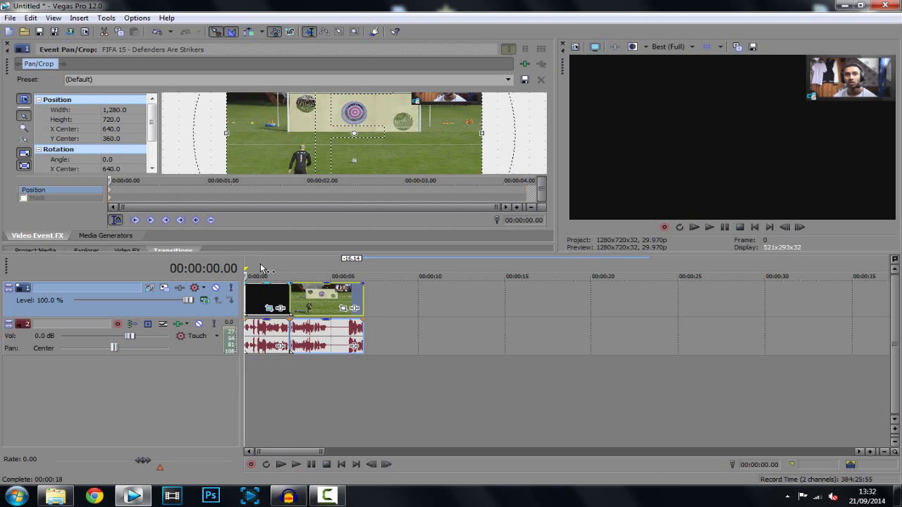
click(260, 270)
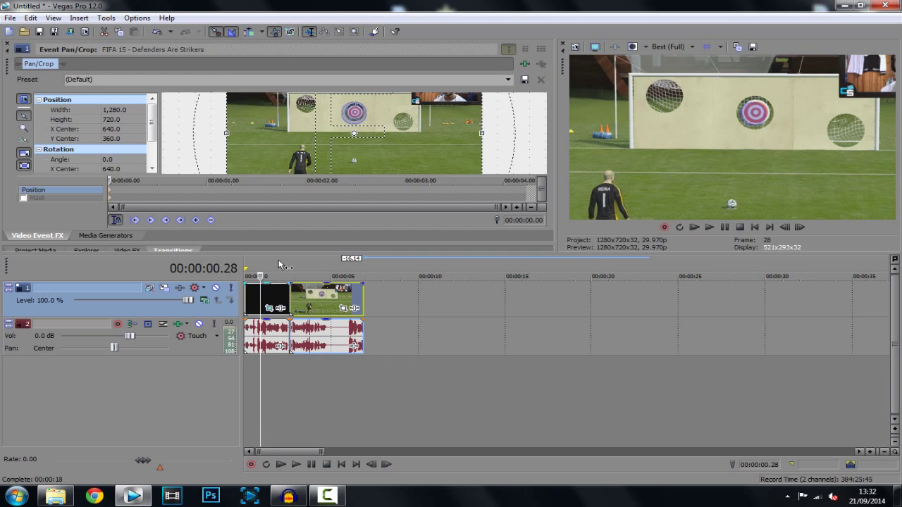
key(super+d)
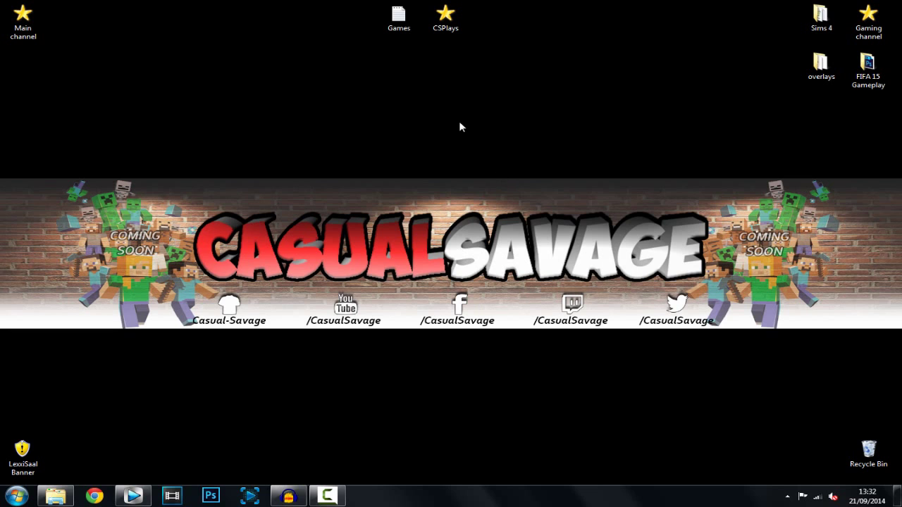
click(454, 20)
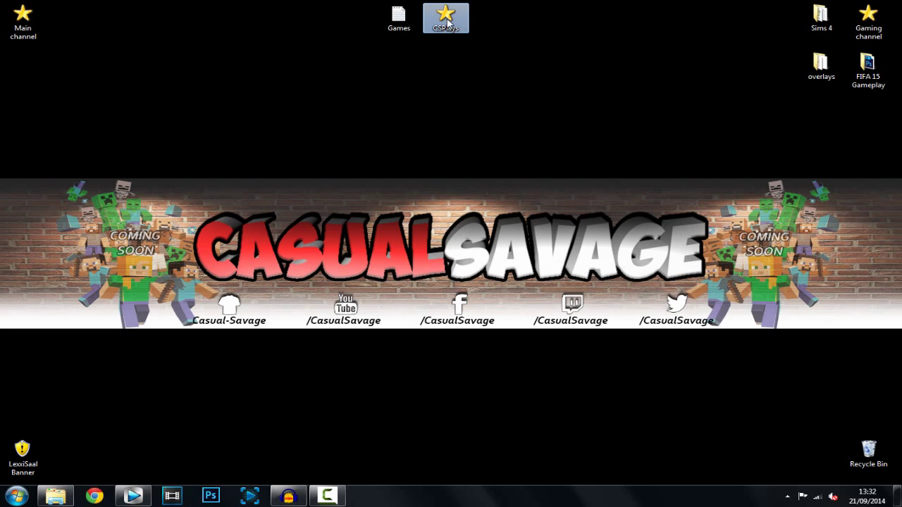
double_click(446, 22)
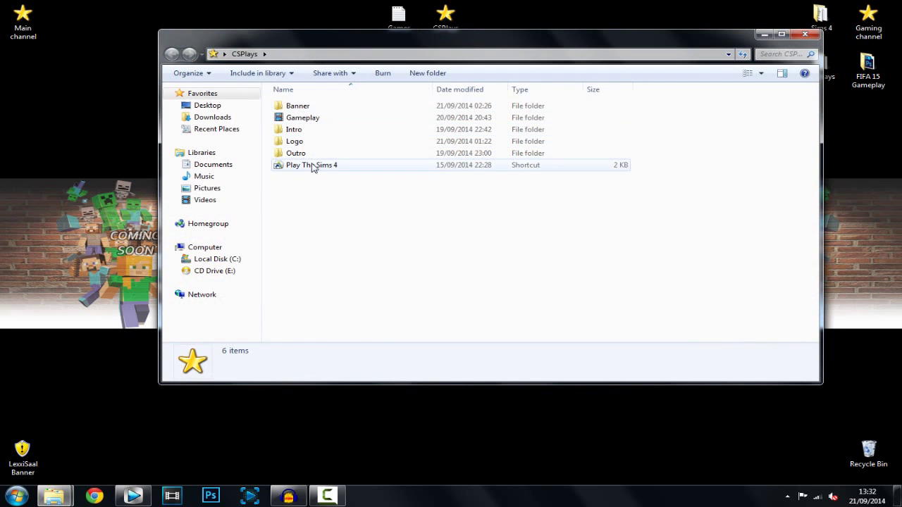
click(294, 168)
drag(294, 191, 598, 154)
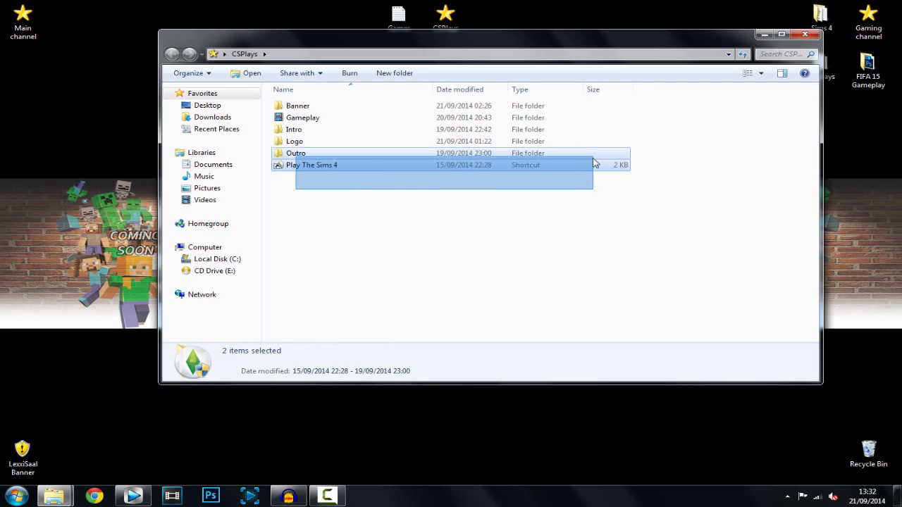
click(556, 225)
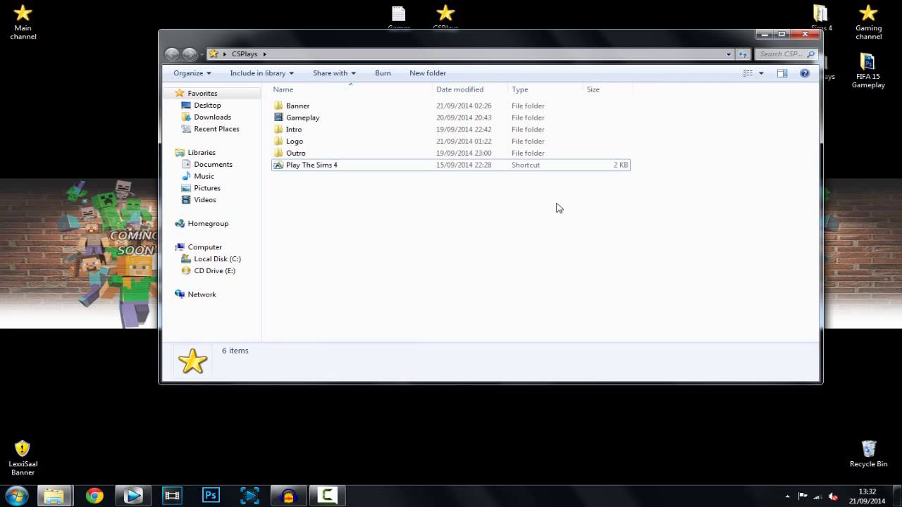
click(805, 34)
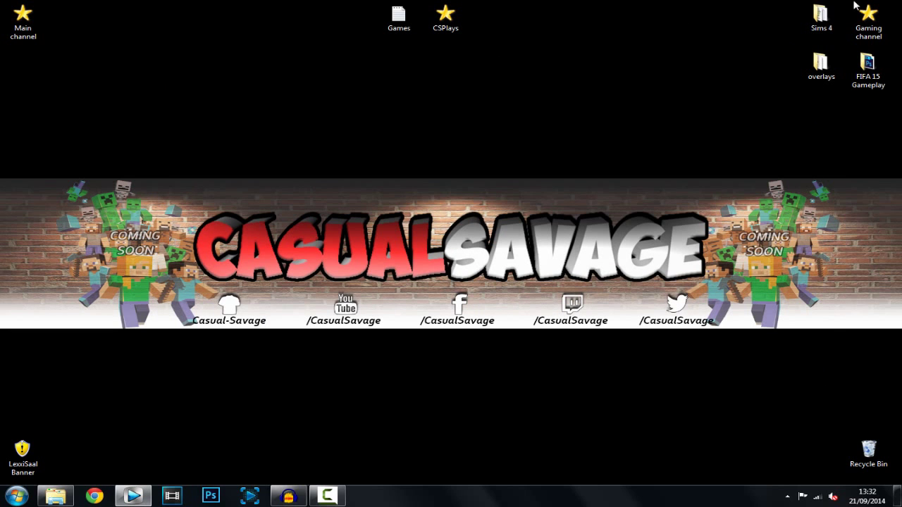